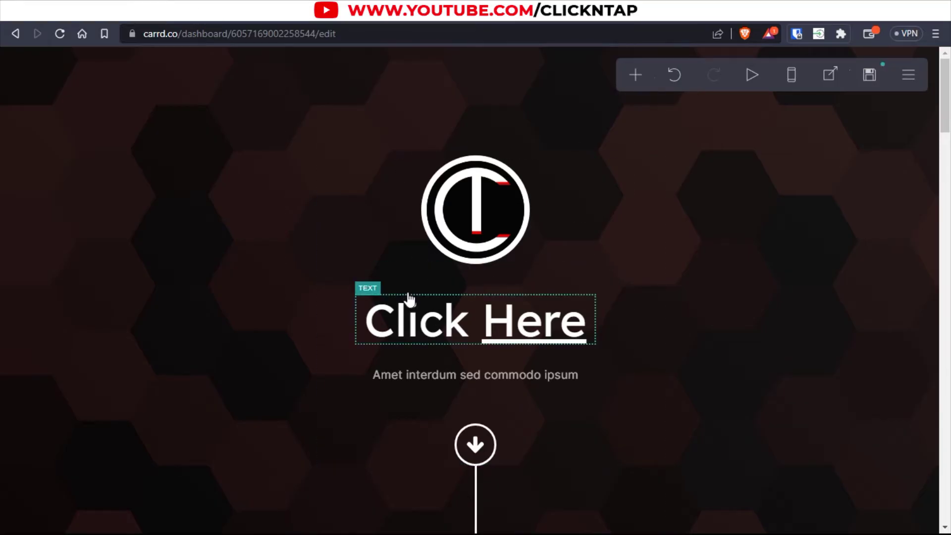
Leave the editor and return to the My Sites dashboard
left_click(16, 33)
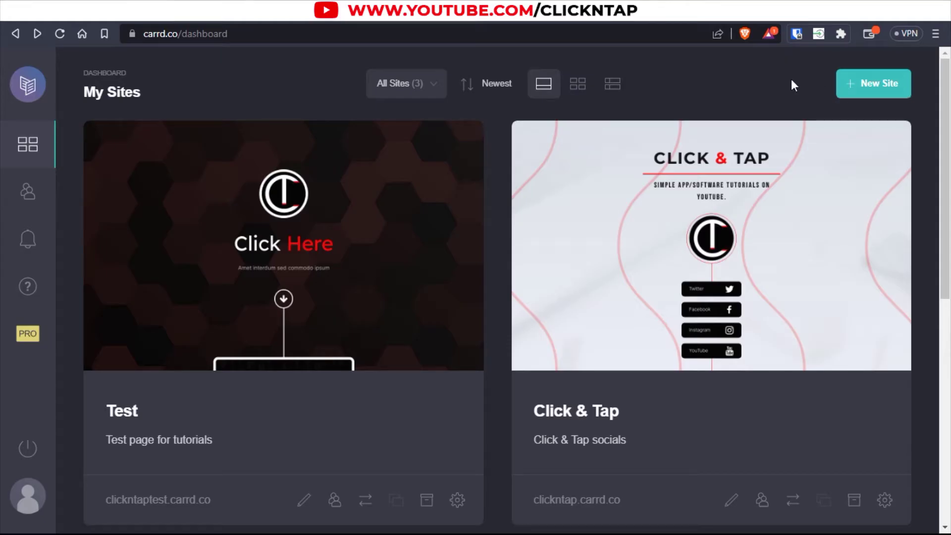
Open the Test site in the editor from its site card
left_click(303, 500)
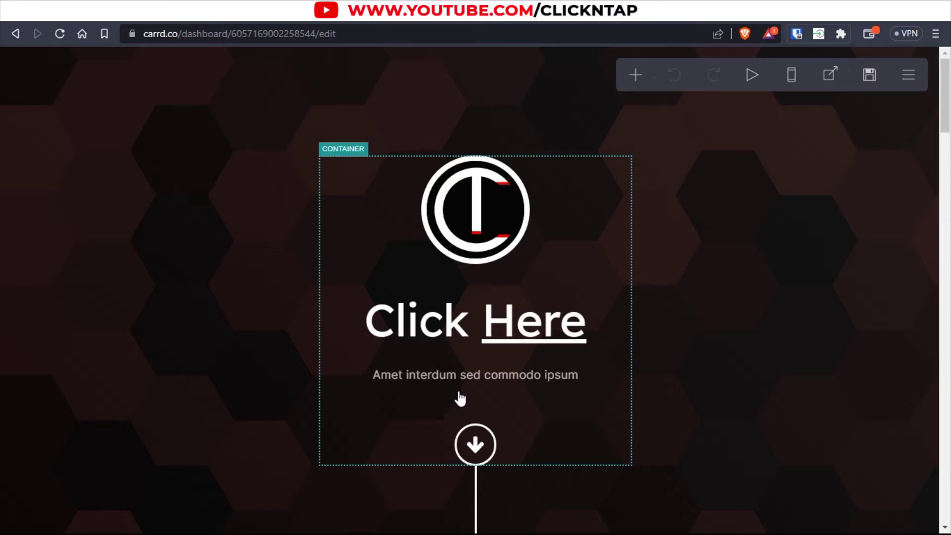
Add a Buttons element and drag it just below the Click Here subtitle
left_click(636, 76)
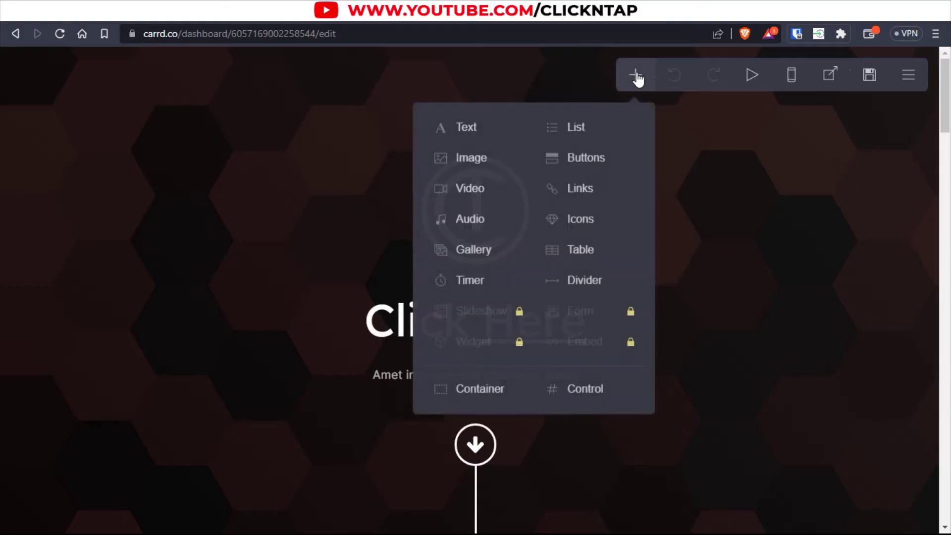
left_click(592, 168)
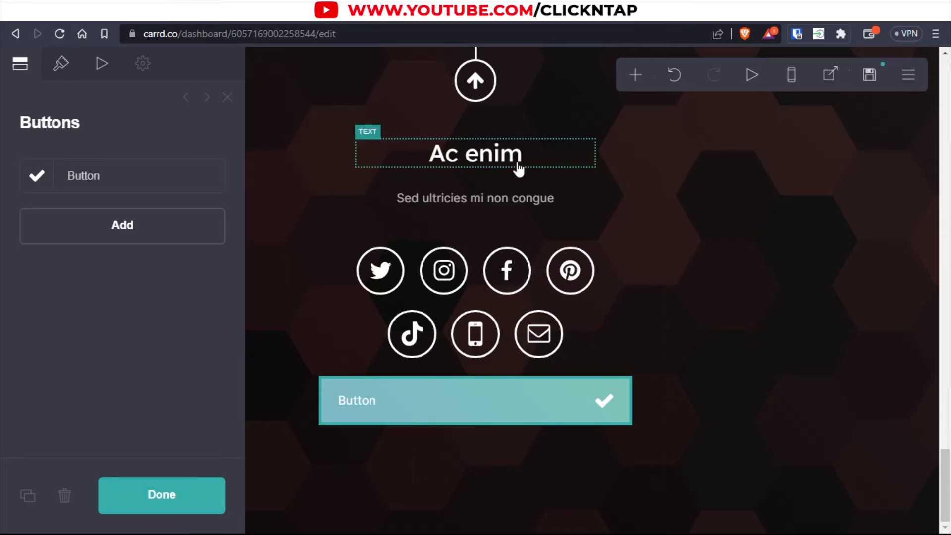
left_click(485, 402)
left_click_drag(482, 403, 497, 420)
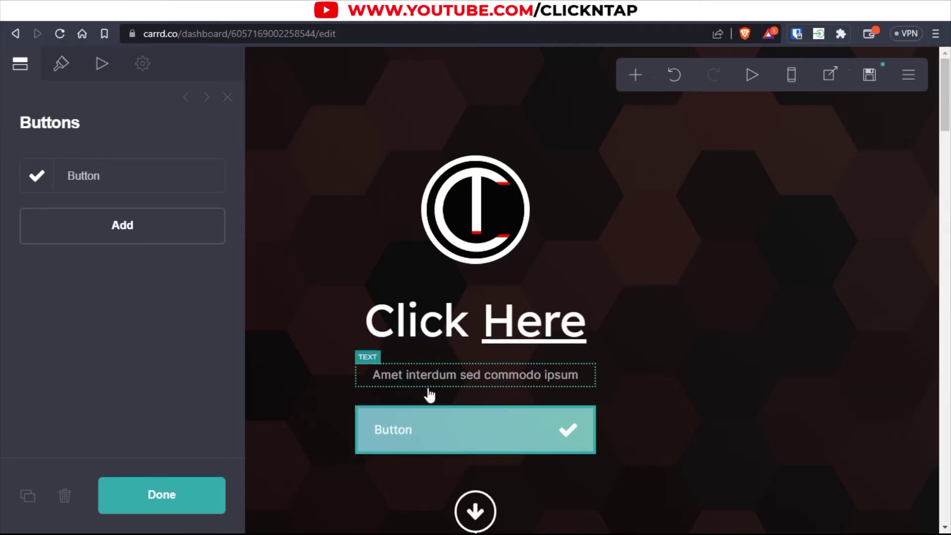
Change the new button's label text from Button to Google
scroll(456, 410, "down", 2)
scroll(418, 359, "up", 1)
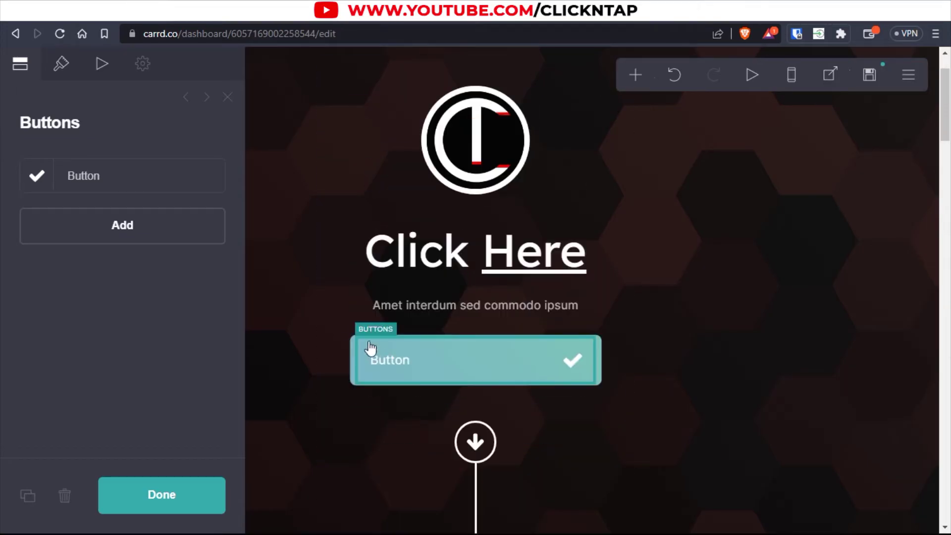
left_click(469, 365)
left_click(99, 181)
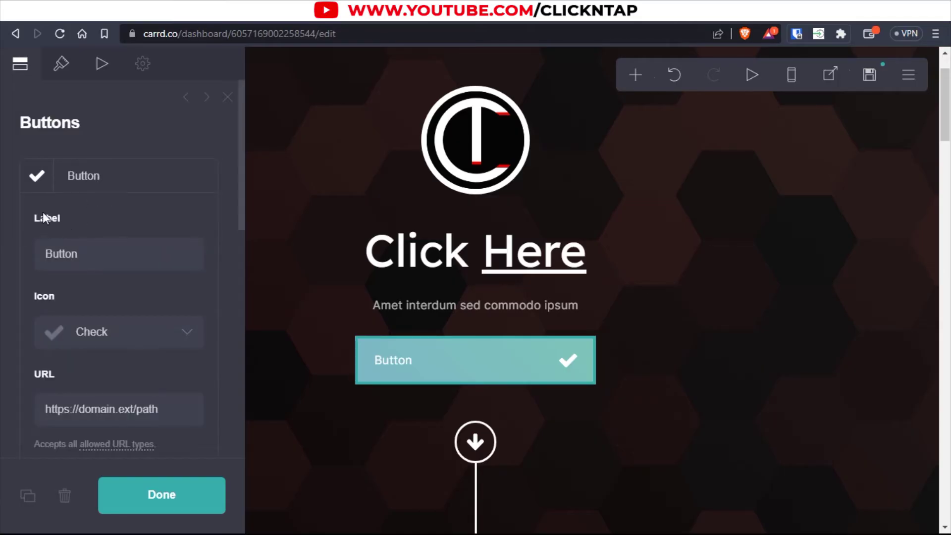
scroll(75, 244, "down", 15)
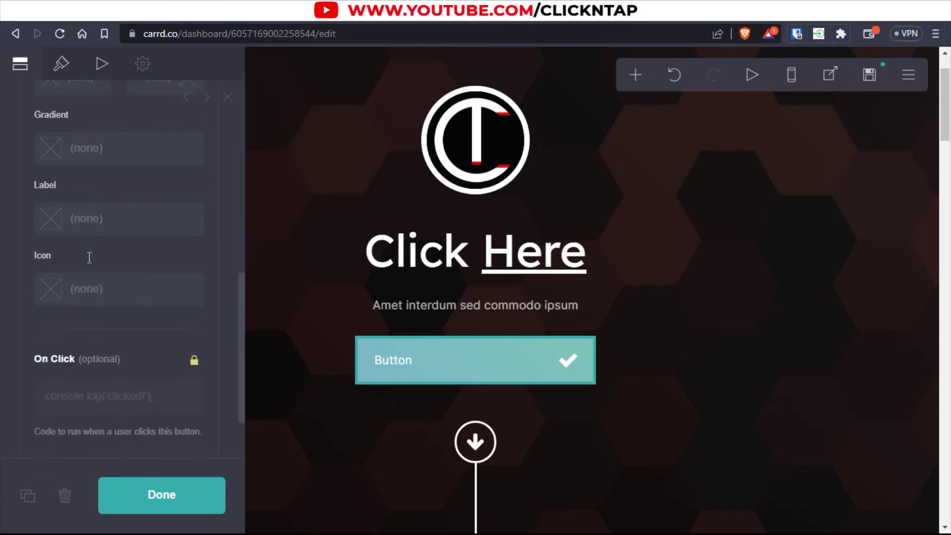
scroll(89, 257, "up", 15)
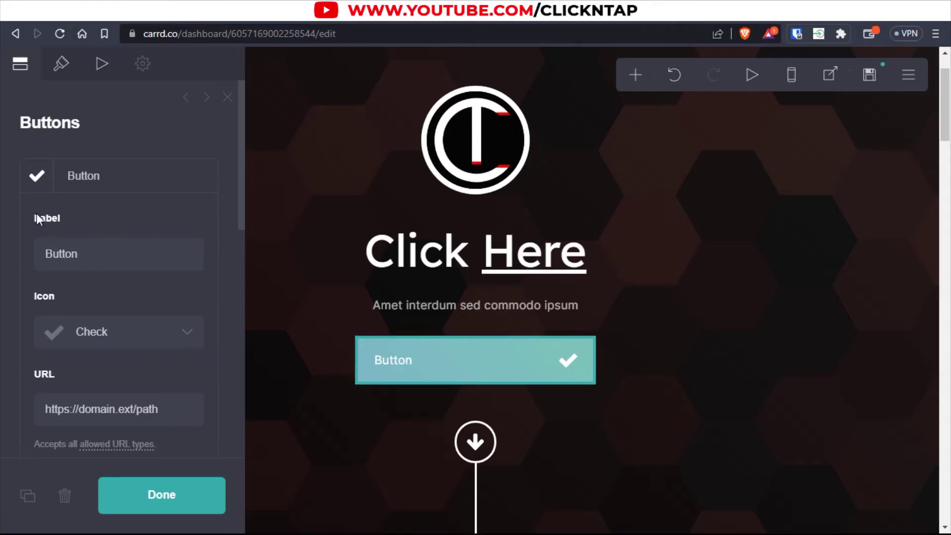
left_click_drag(86, 254, 37, 253)
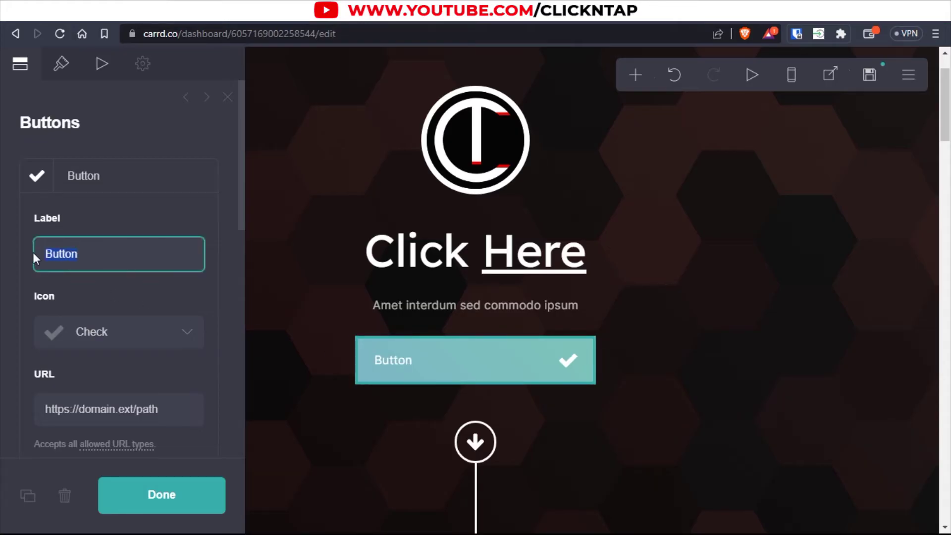
type("Google")
left_click(138, 228)
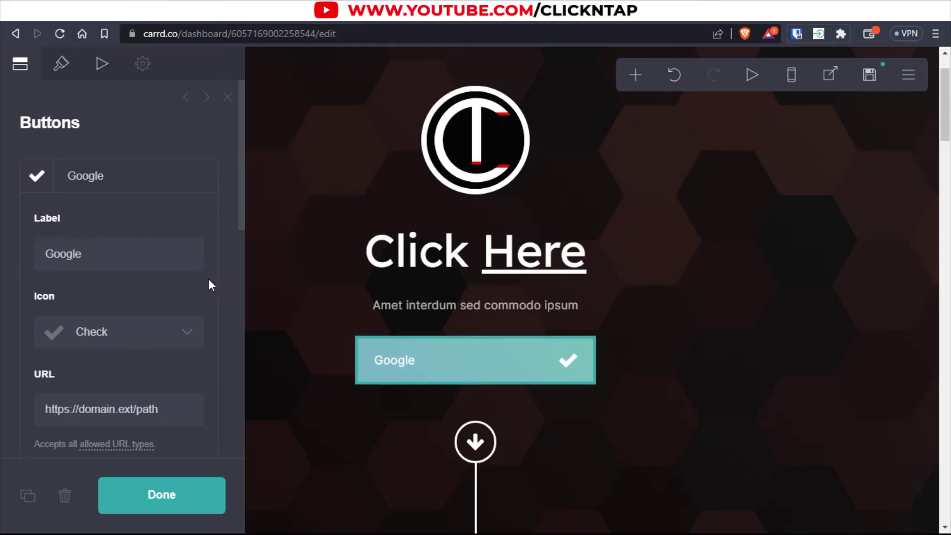
Replace the button's check-mark icon with the Search magnifier icon
scroll(208, 285, "down", 3)
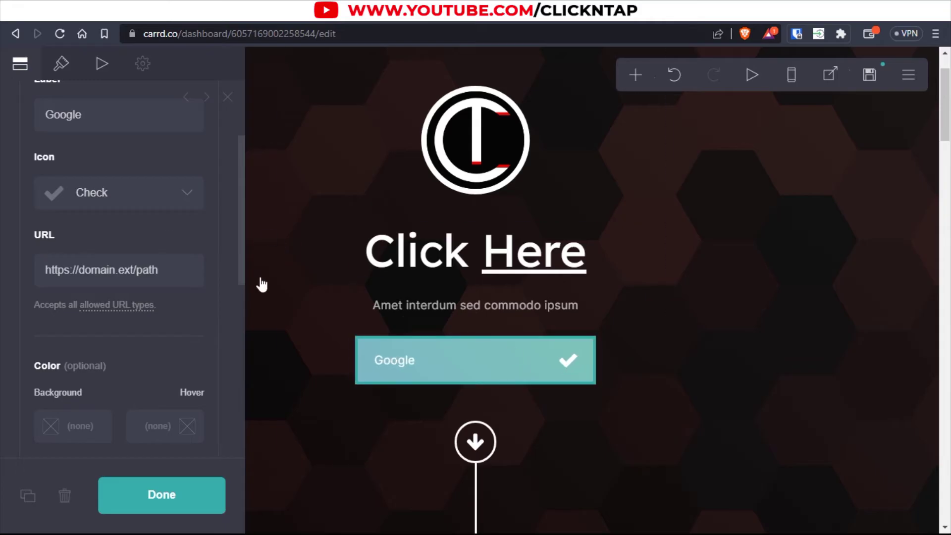
left_click(186, 198)
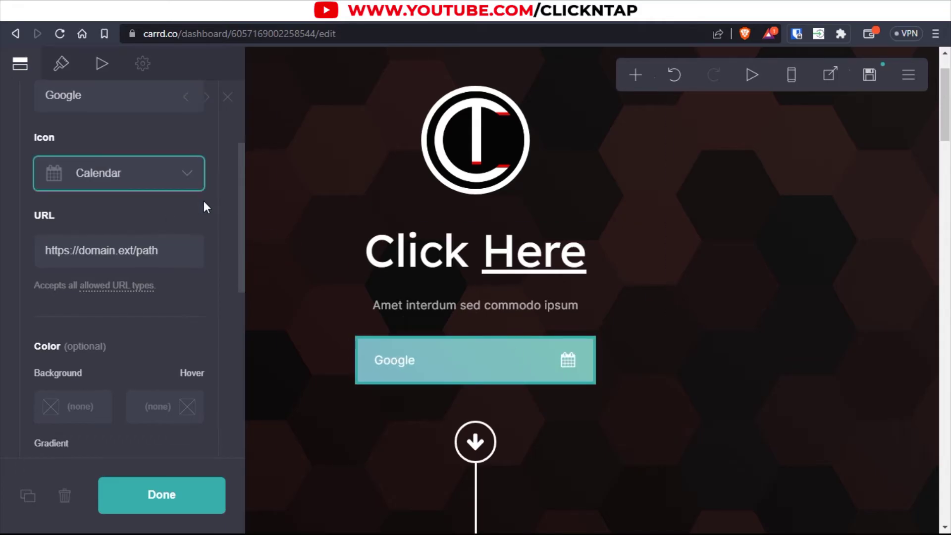
left_click(105, 177)
scroll(123, 277, "down", 5)
scroll(124, 299, "down", 2)
scroll(123, 300, "up", 10)
scroll(128, 328, "down", 15)
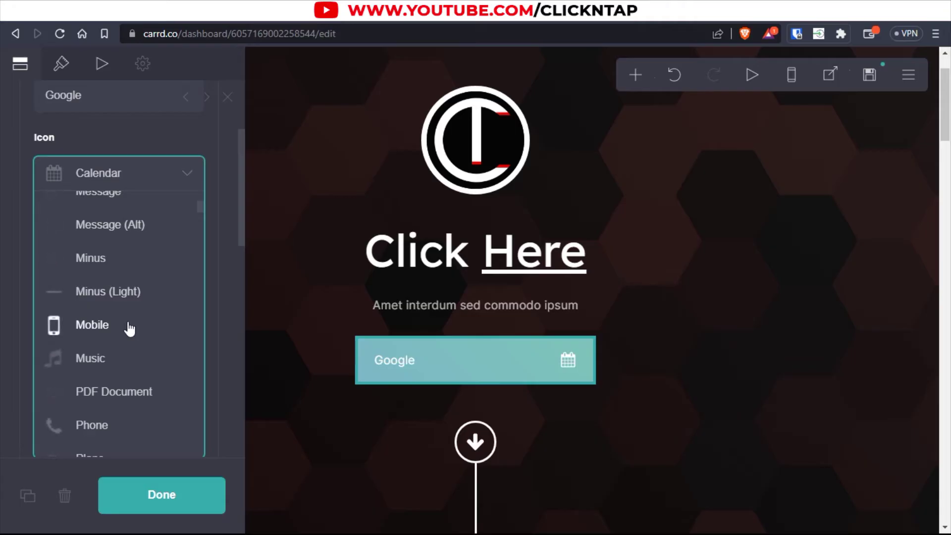
key("m")
key("a")
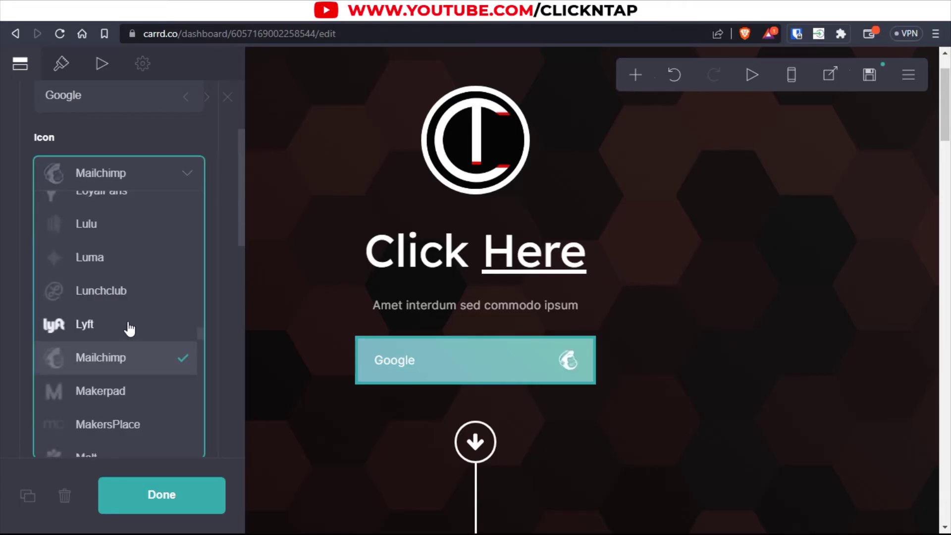
scroll(129, 328, "down", 5)
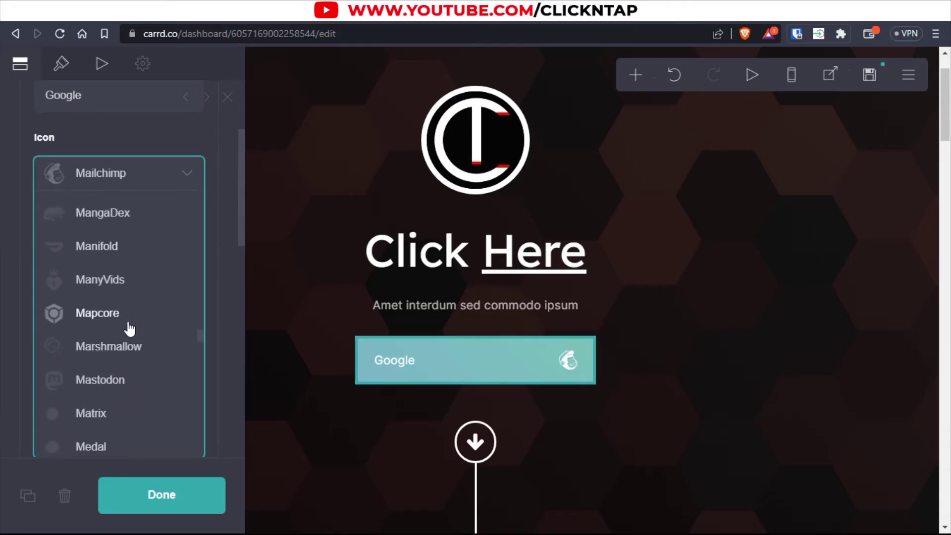
key("s")
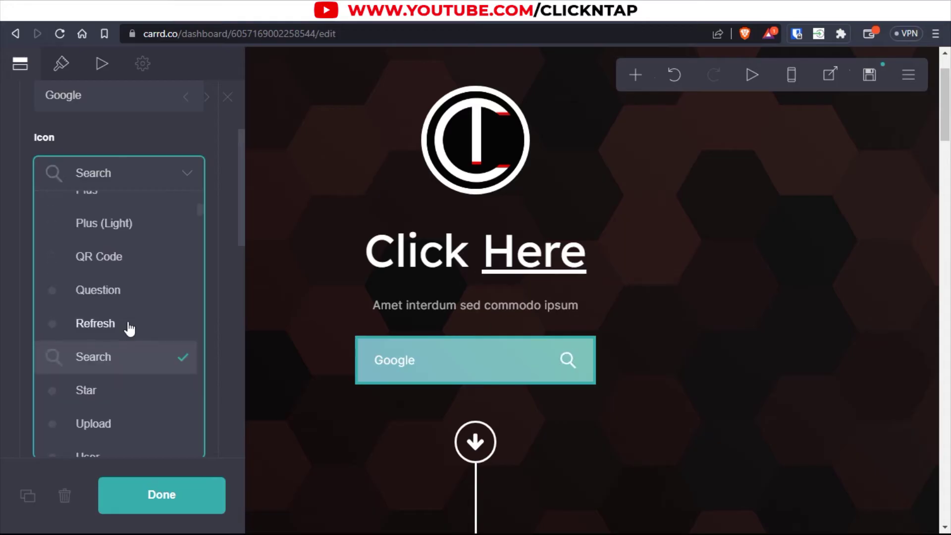
left_click(89, 365)
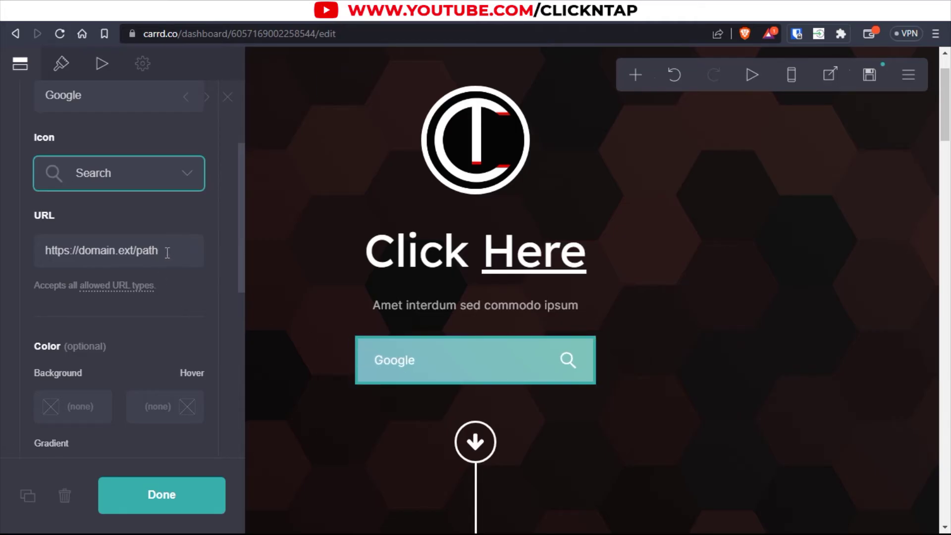
left_click_drag(167, 252, 88, 254)
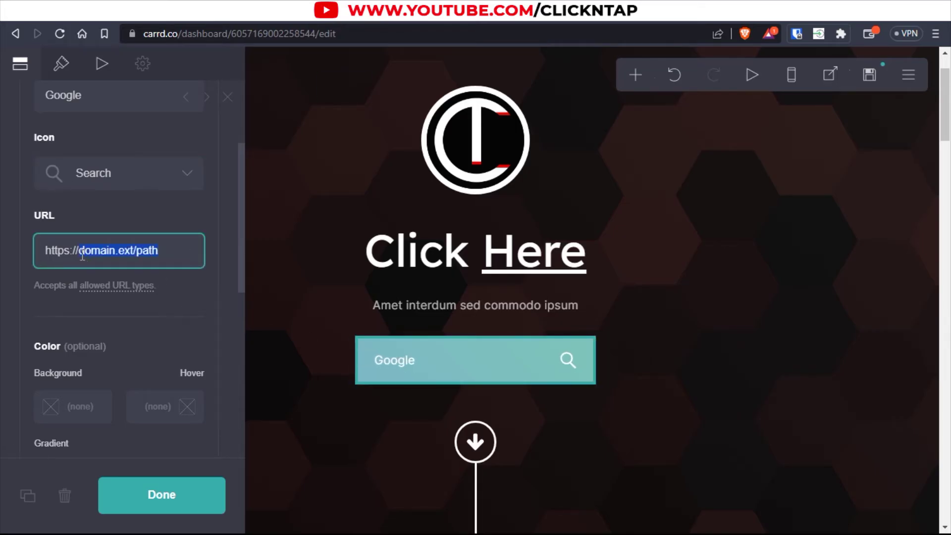
type("google.com")
scroll(82, 255, "down", 3)
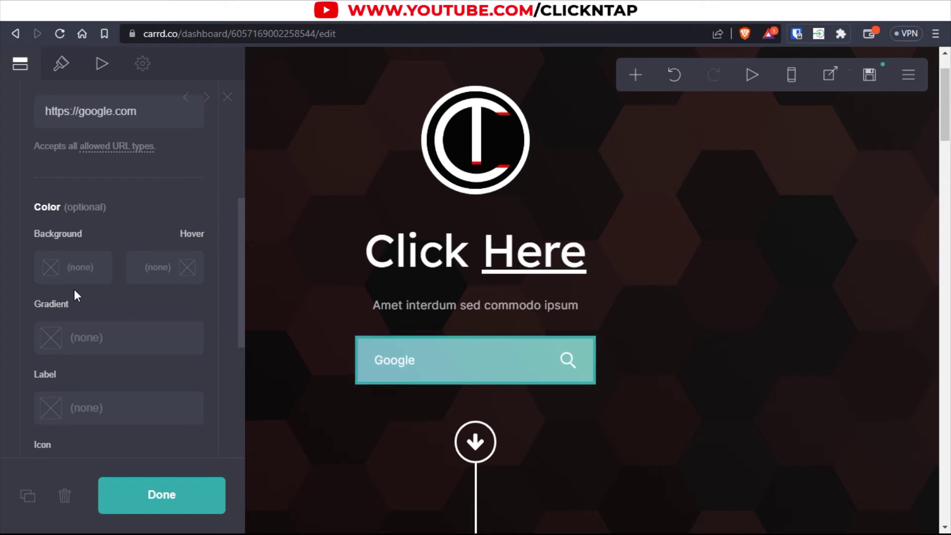
scroll(73, 283, "down", 1)
Set the button background to red #FF0000 and its hover colour to black #000000
left_click(55, 199)
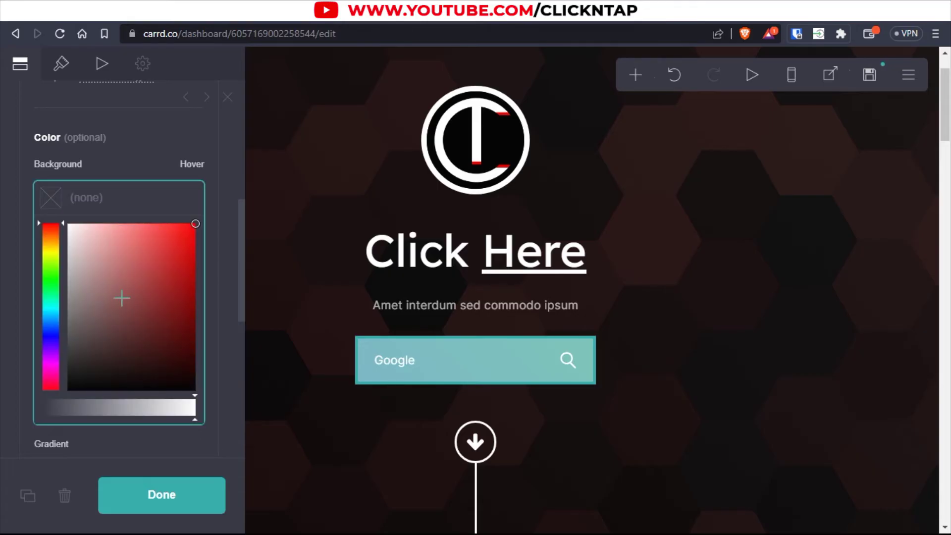
left_click_drag(121, 297, 223, 224)
left_click(100, 170)
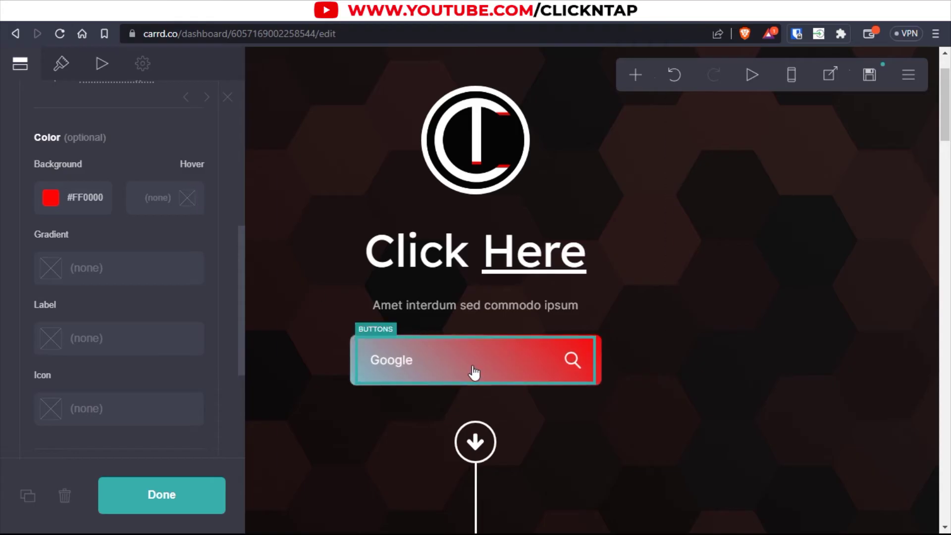
left_click(183, 197)
left_click_drag(151, 296, 24, 417)
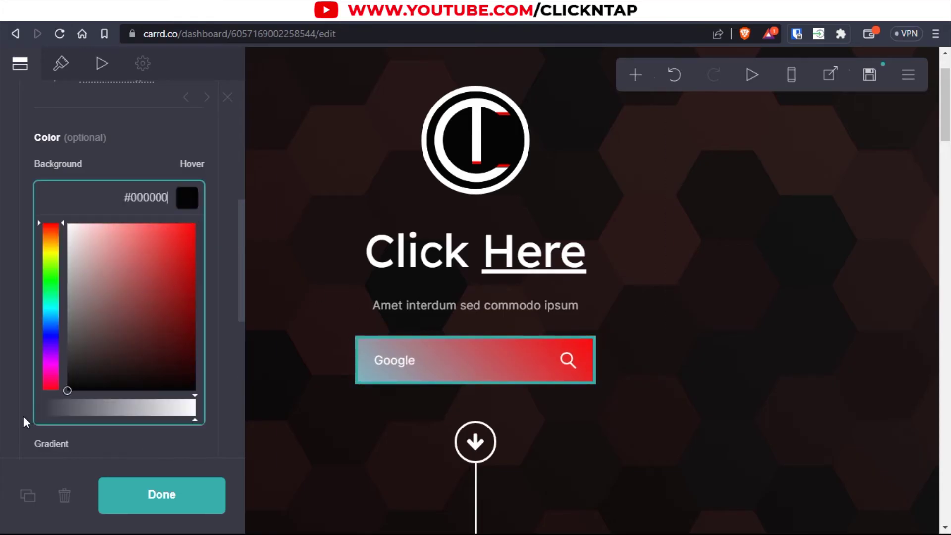
left_click(135, 164)
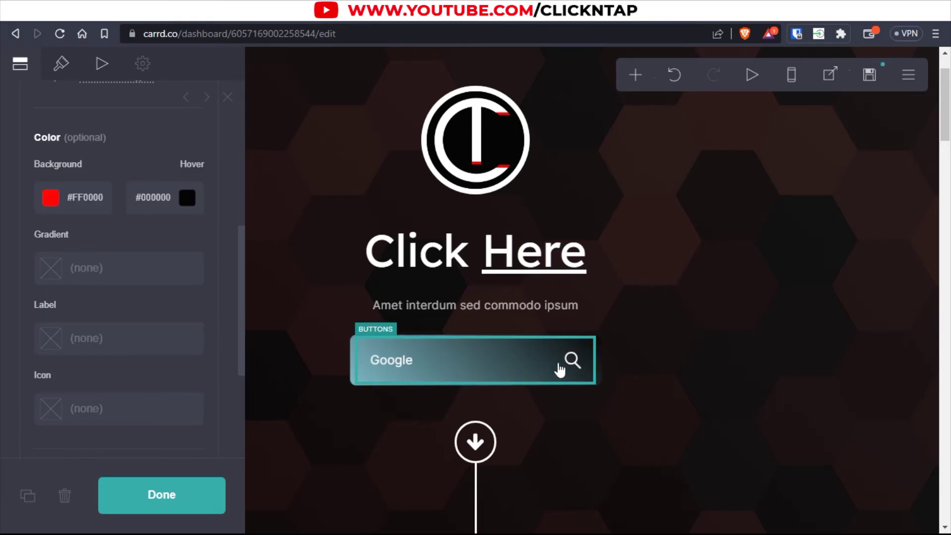
Edit the gradient colour value, then darken the button background to #AB0000
left_click(56, 271)
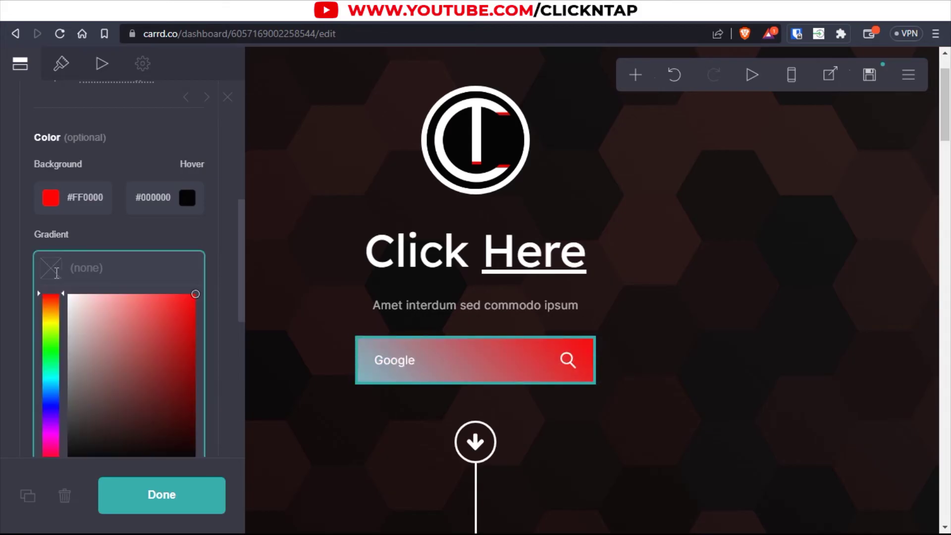
scroll(90, 278, "down", 4)
scroll(192, 340, "up", 1)
type("#FF00004D")
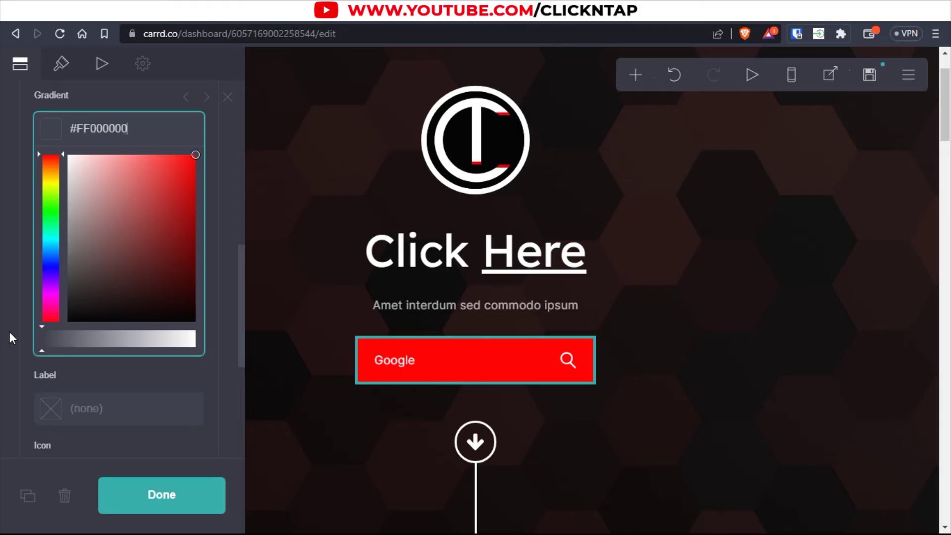
key("BackSpace")
key("BackSpace")
type("00")
left_click(16, 274)
scroll(238, 280, "up", 2)
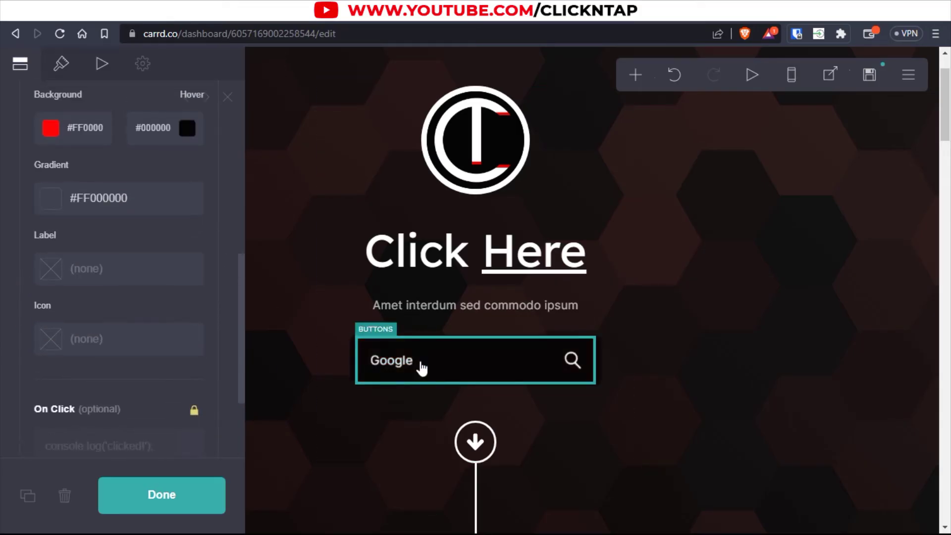
scroll(99, 264, "up", 3)
left_click(55, 268)
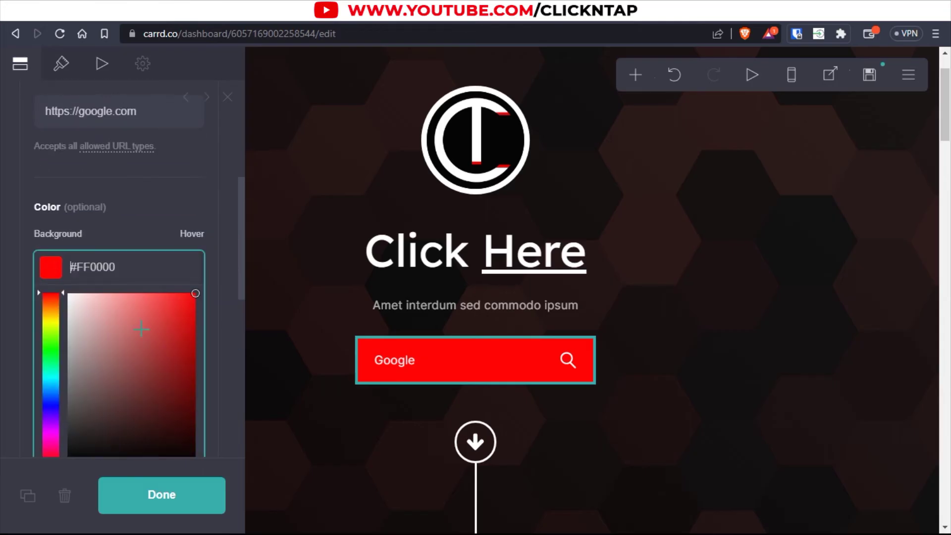
left_click_drag(174, 327, 223, 349)
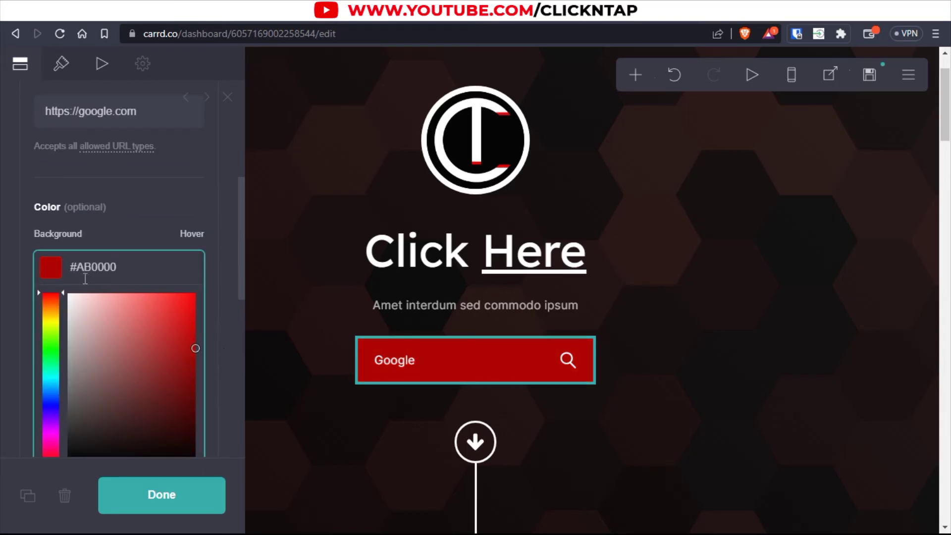
left_click(26, 243)
Make the button's label text and icon colours white #FFFFFF
scroll(29, 280, "down", 4)
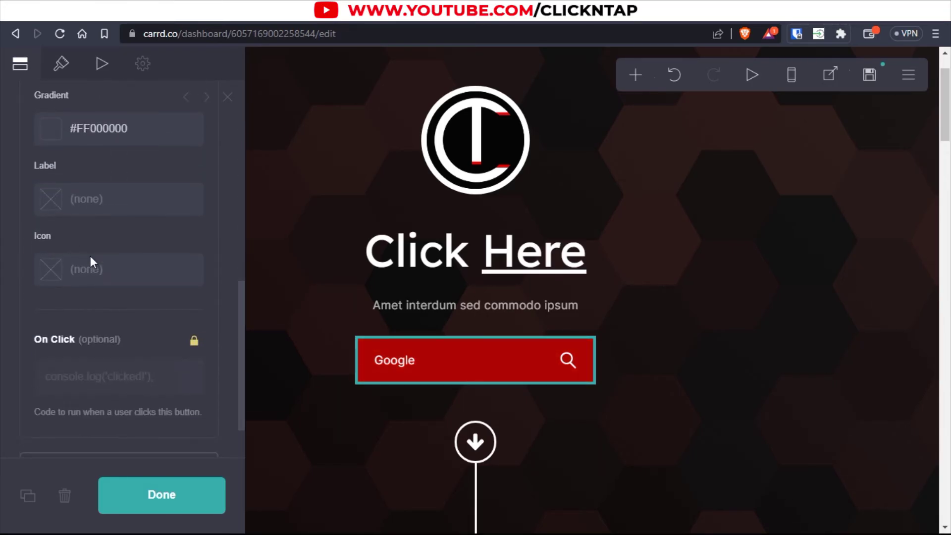
left_click(52, 199)
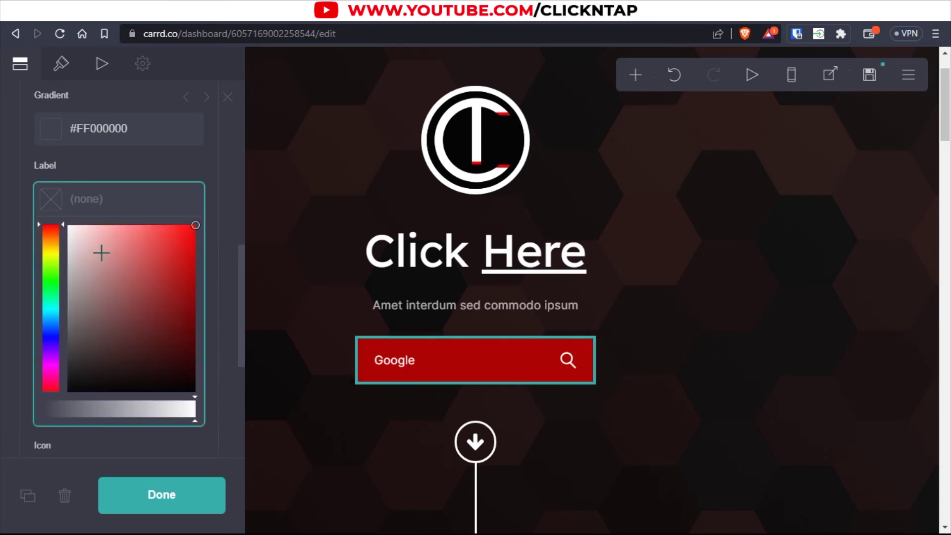
type("#FFFFFF")
left_click(8, 182)
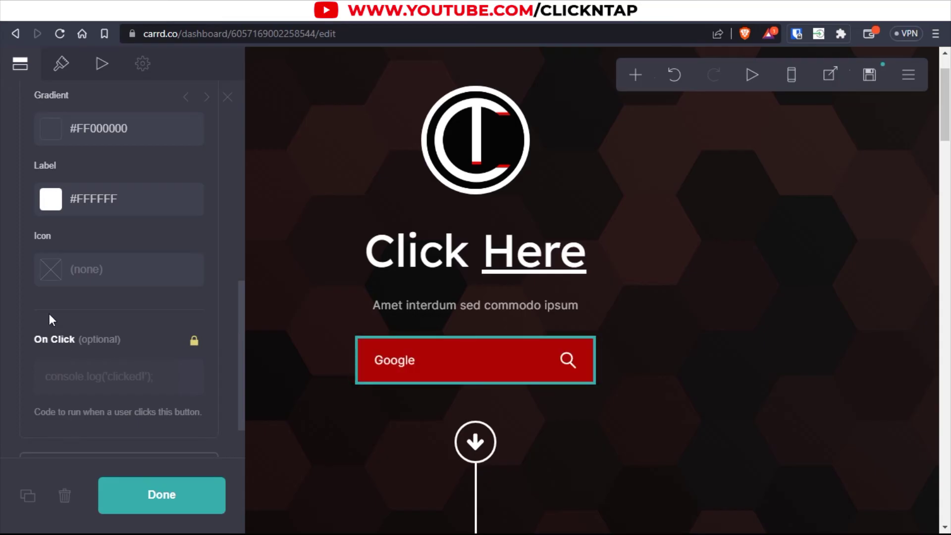
left_click(47, 266)
type("#CFA3A3")
left_click_drag(69, 311, 31, 269)
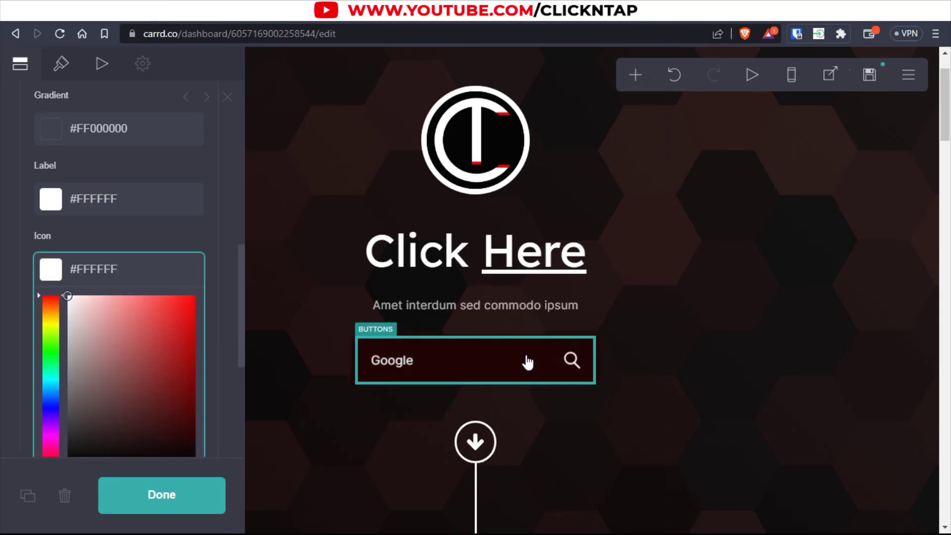
left_click(25, 242)
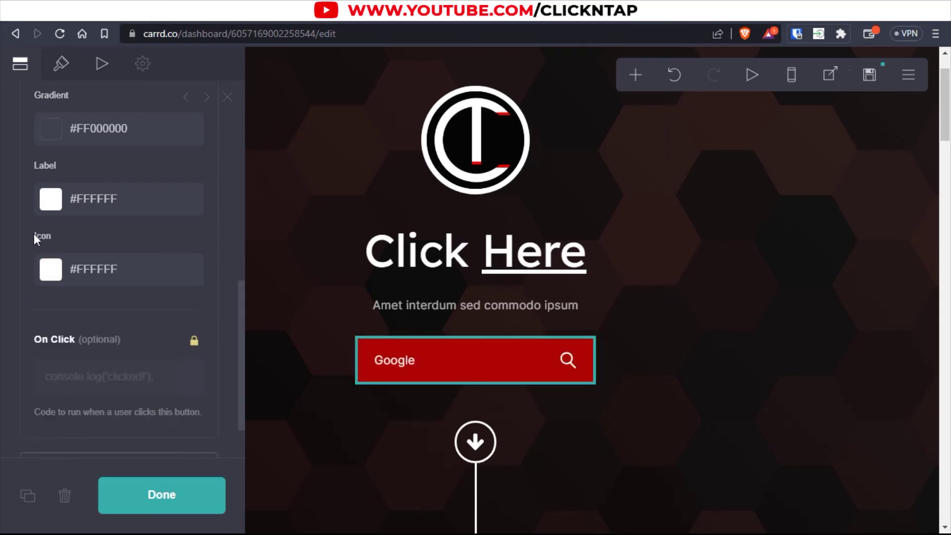
left_click(24, 243)
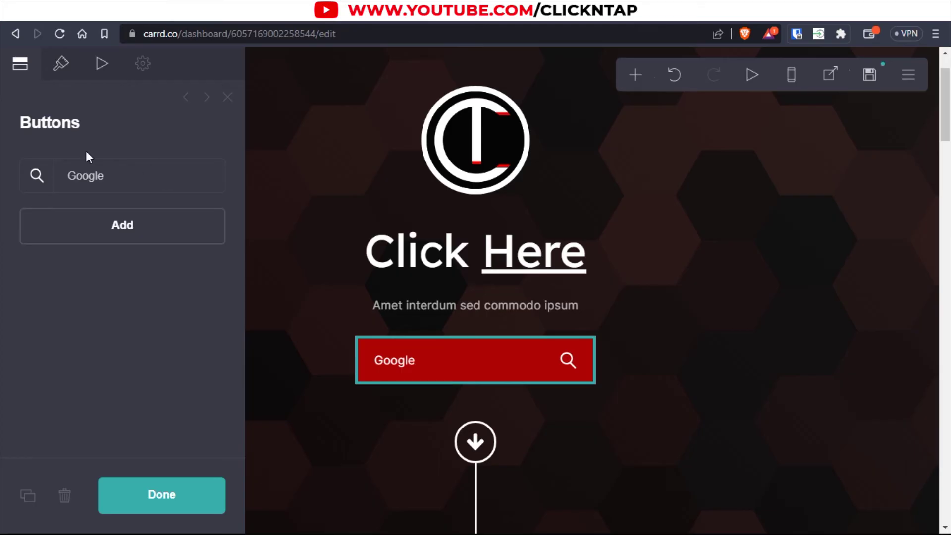
Try the Outline button style, then switch back to Solid
left_click(62, 71)
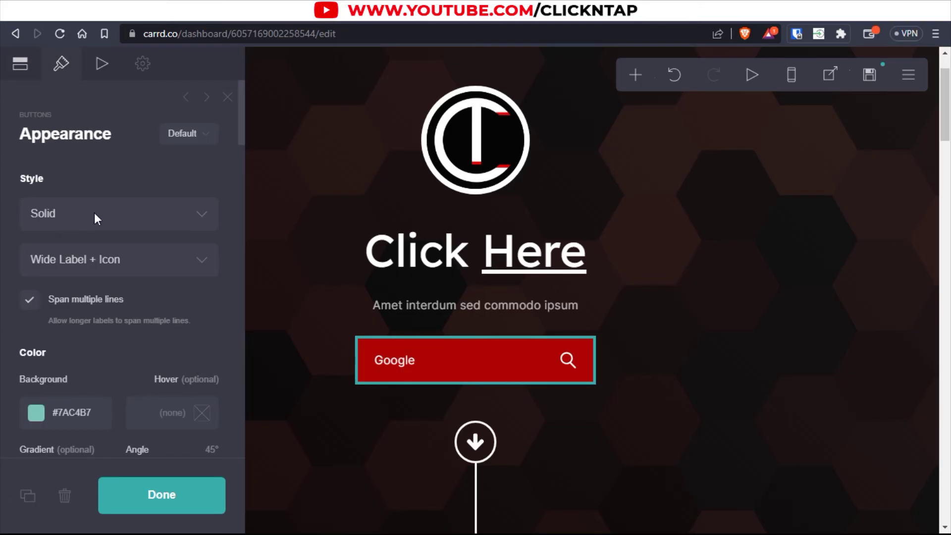
left_click(201, 216)
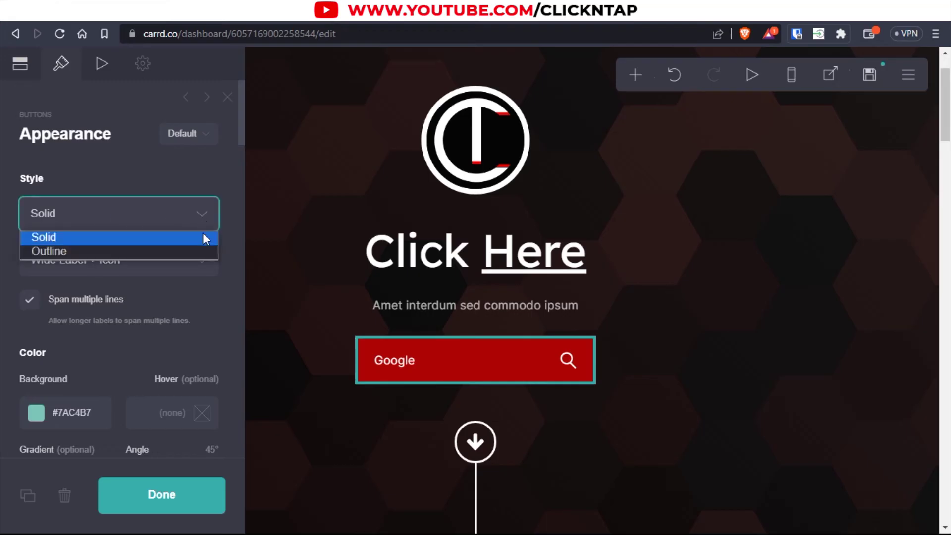
left_click(138, 251)
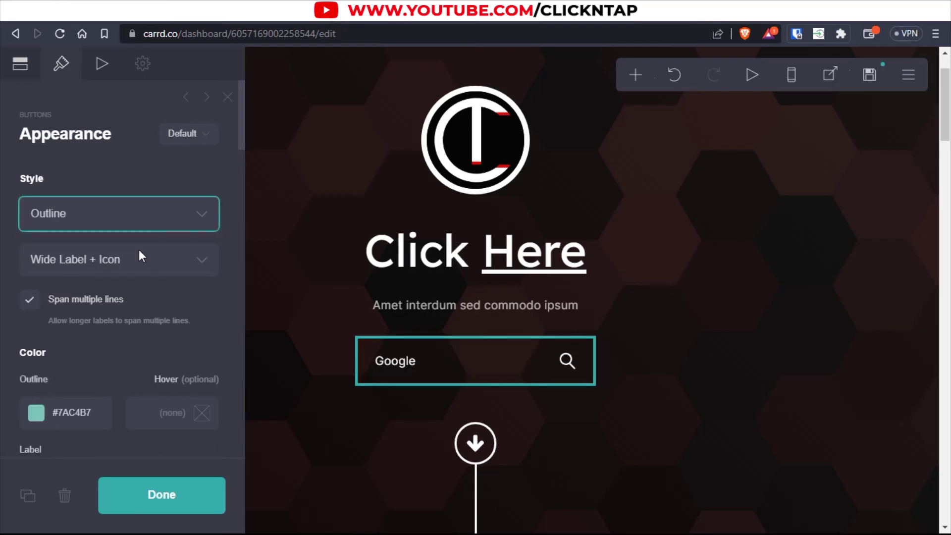
left_click(123, 216)
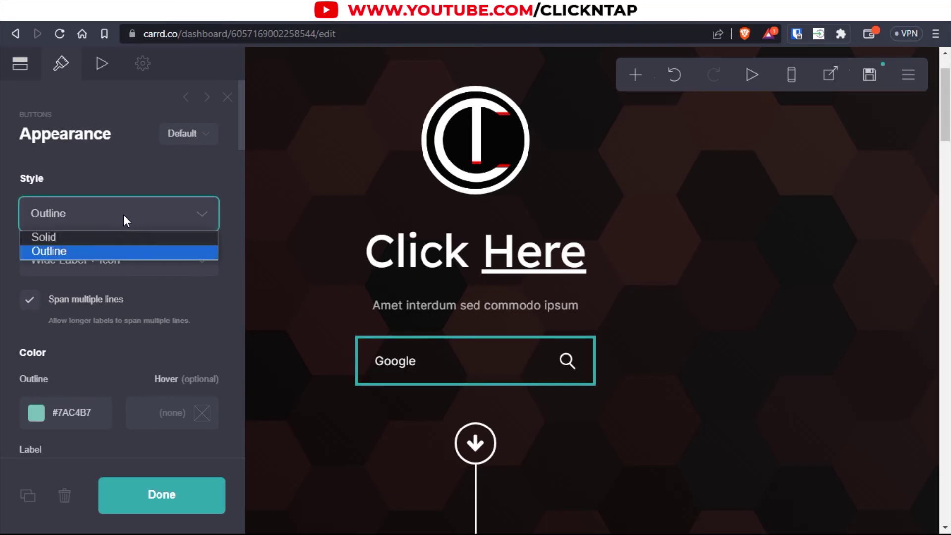
left_click(113, 239)
scroll(27, 263, "down", 3)
Set the button layout to Label + Icon, with the search icon after the centred label
left_click(139, 128)
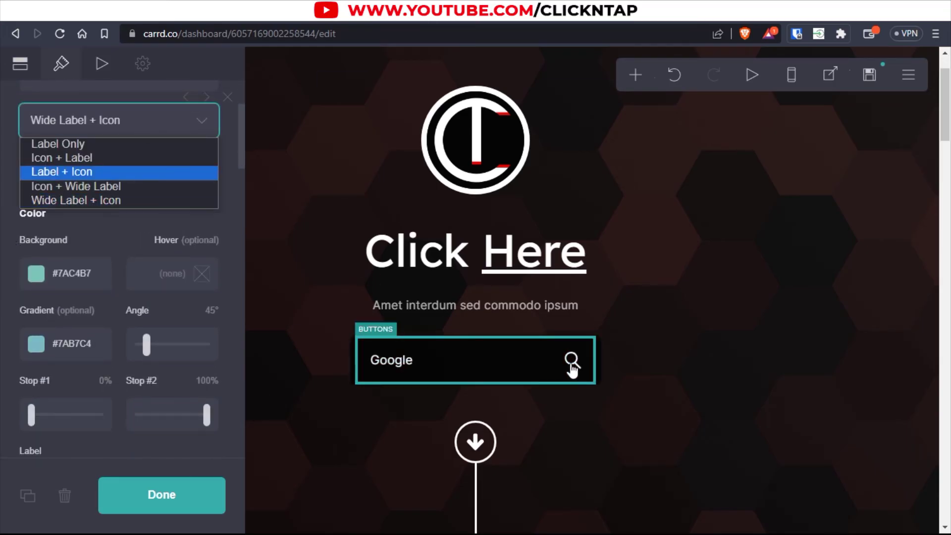
left_click(65, 145)
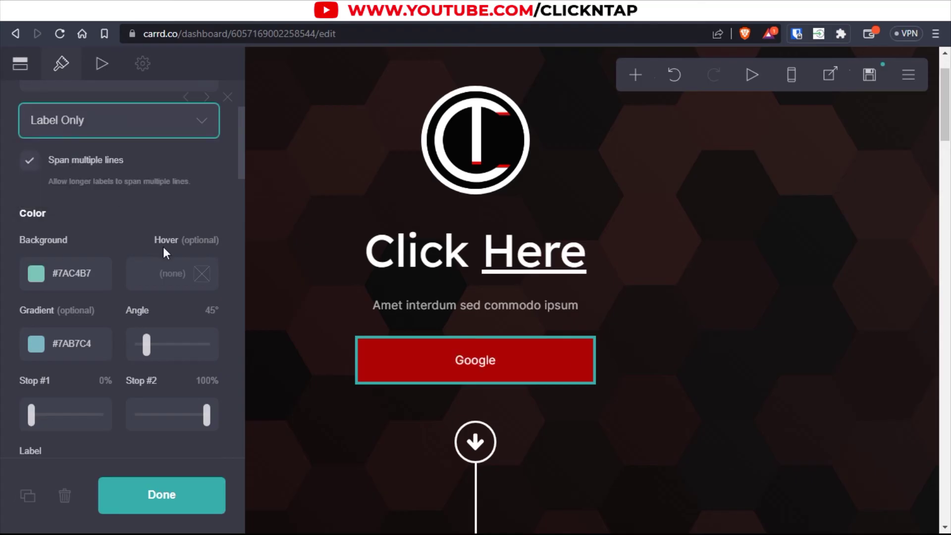
left_click(108, 125)
left_click(97, 158)
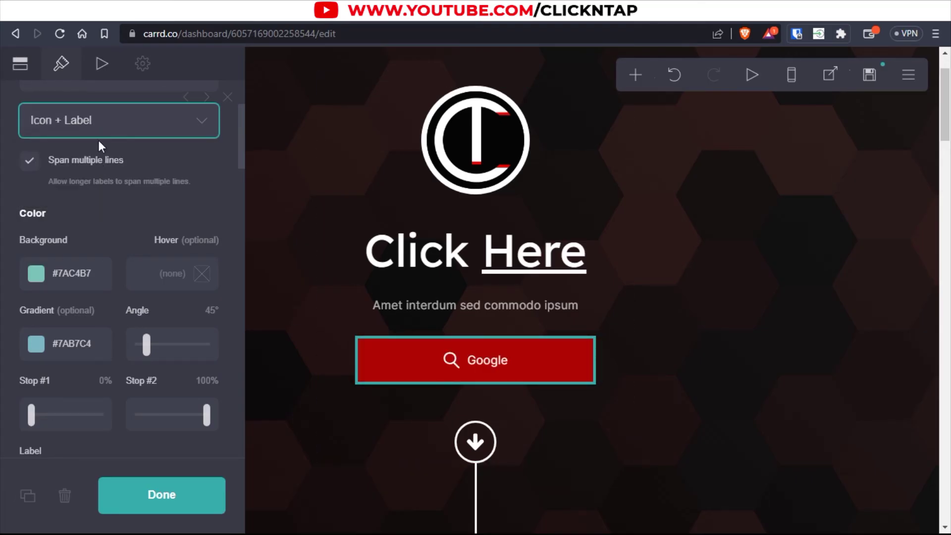
key("Down")
key("Down")
key("Down")
left_click(93, 128)
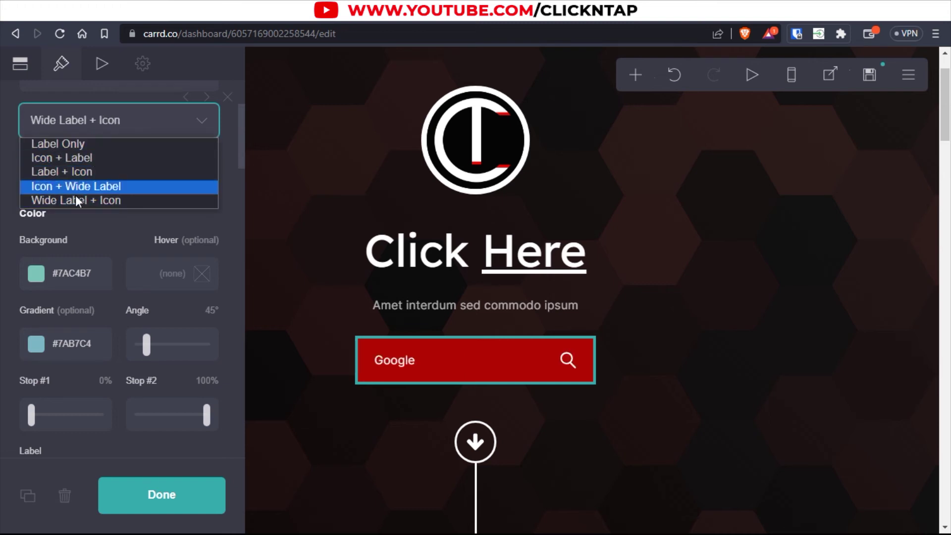
left_click(76, 163)
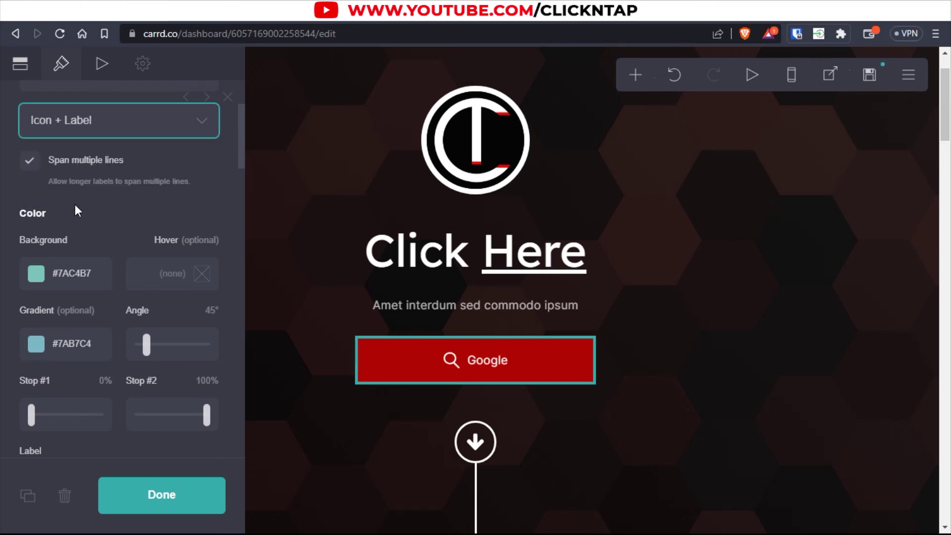
left_click(81, 124)
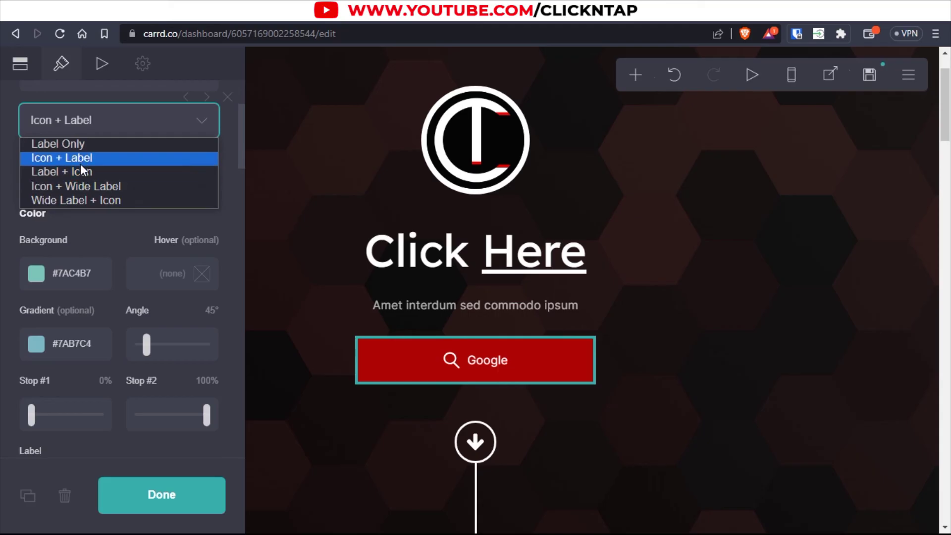
left_click(79, 168)
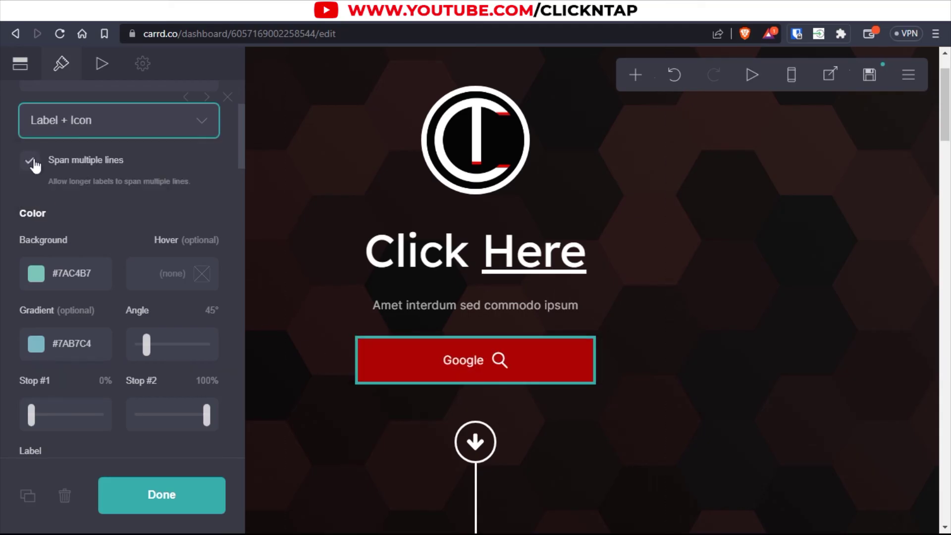
Narrow the button to width 16.25, reduce its height and maximise corner rounding
scroll(20, 208, "down", 10)
left_click_drag(207, 193, 93, 196)
left_click_drag(129, 259, 107, 258)
scroll(34, 198, "down", 3)
left_click_drag(34, 197, 244, 220)
scroll(67, 220, "down", 3)
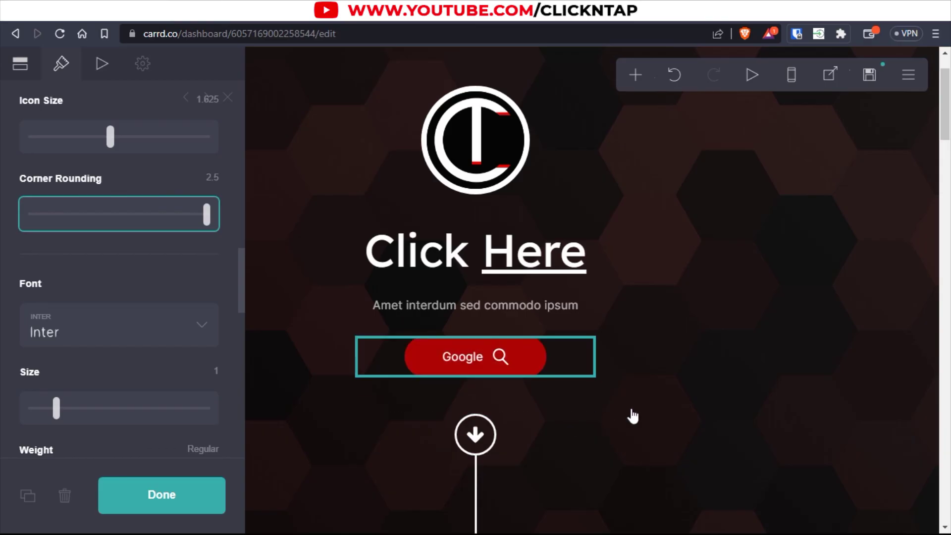
left_click(198, 499)
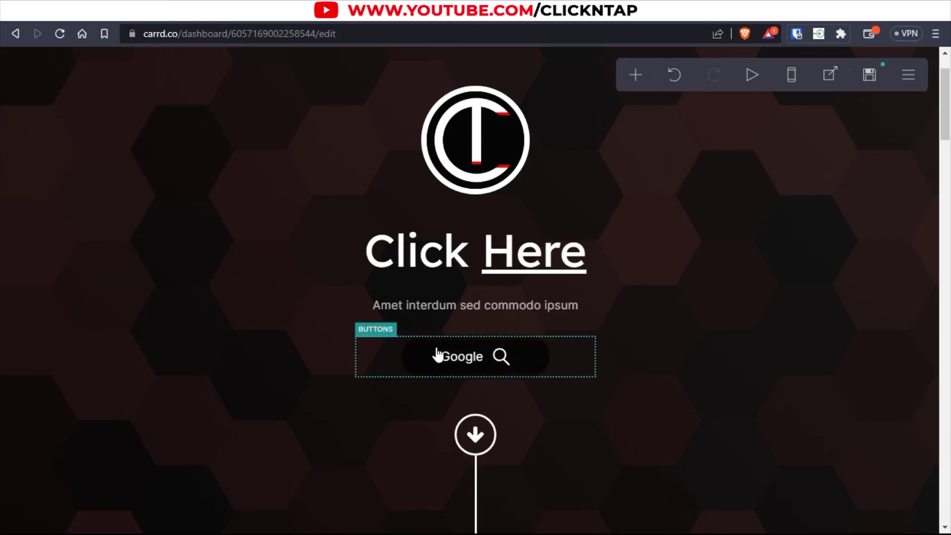
Set the label font size to 1.25 and the weight to Medium
left_click(500, 358)
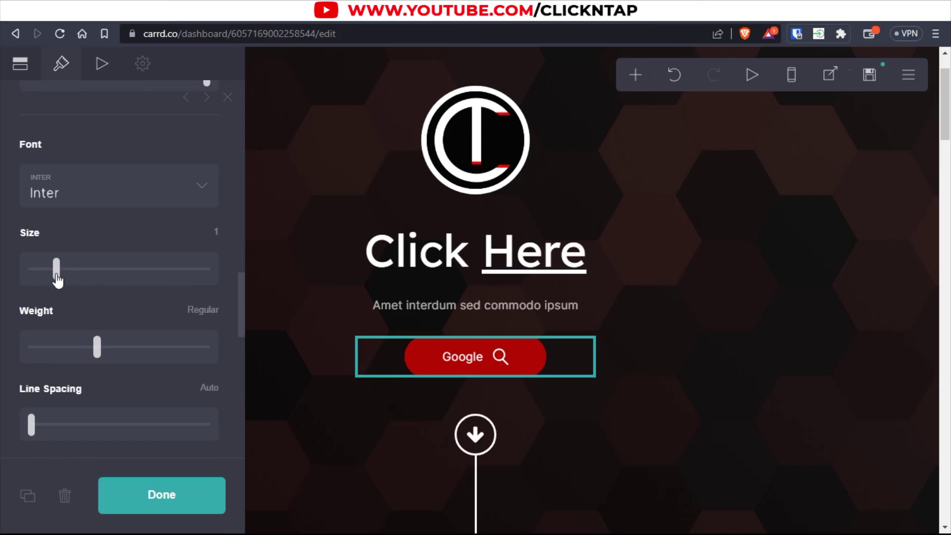
mouse_move(58, 280)
left_mouse_down()
mouse_move(81, 277)
mouse_move(64, 277)
left_mouse_up()
scroll(74, 247, "down", 3)
left_click_drag(98, 206, 185, 210)
scroll(4, 271, "down", 7)
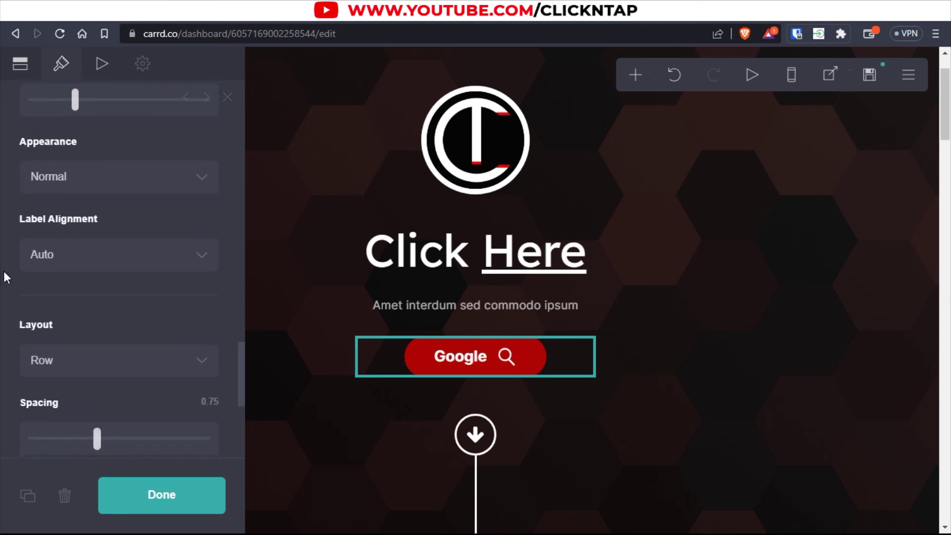
scroll(8, 281, "up", 10)
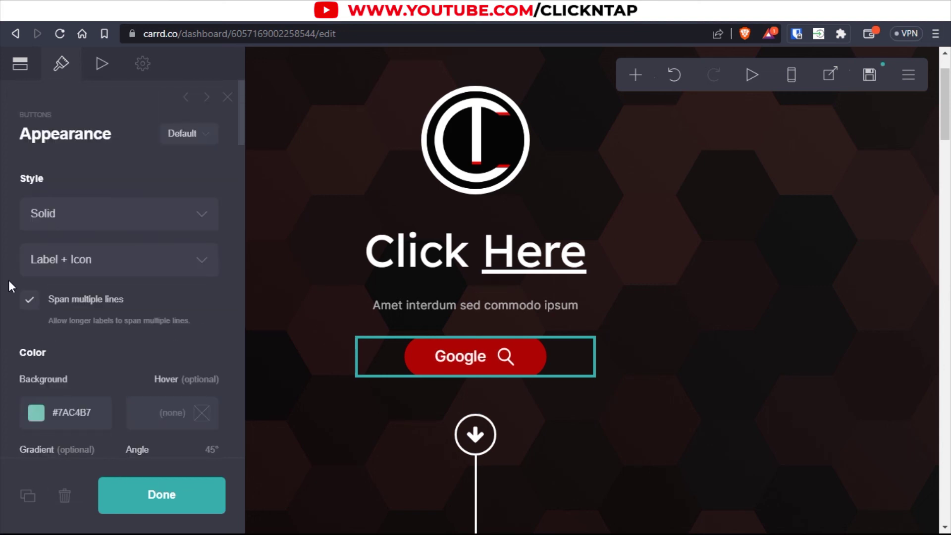
scroll(9, 281, "down", 3)
scroll(10, 281, "up", 3)
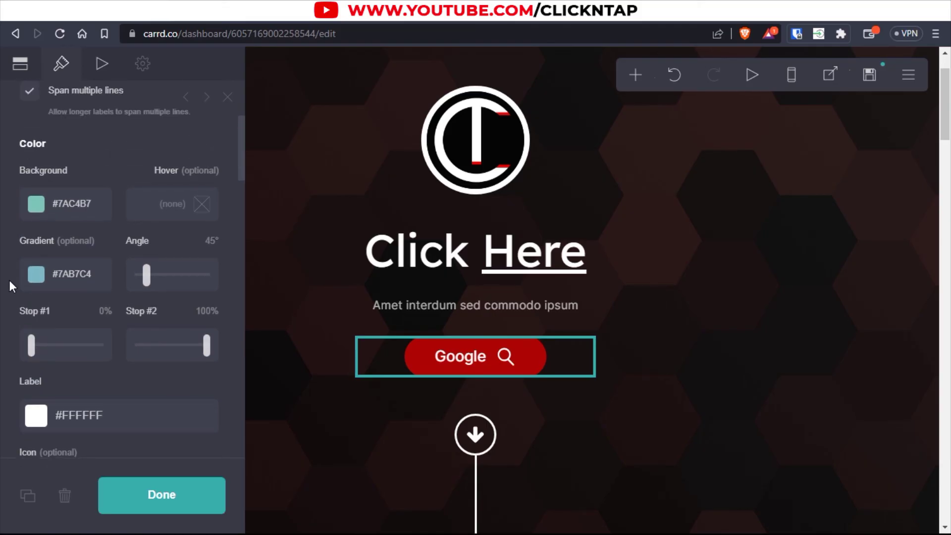
scroll(10, 281, "down", 7)
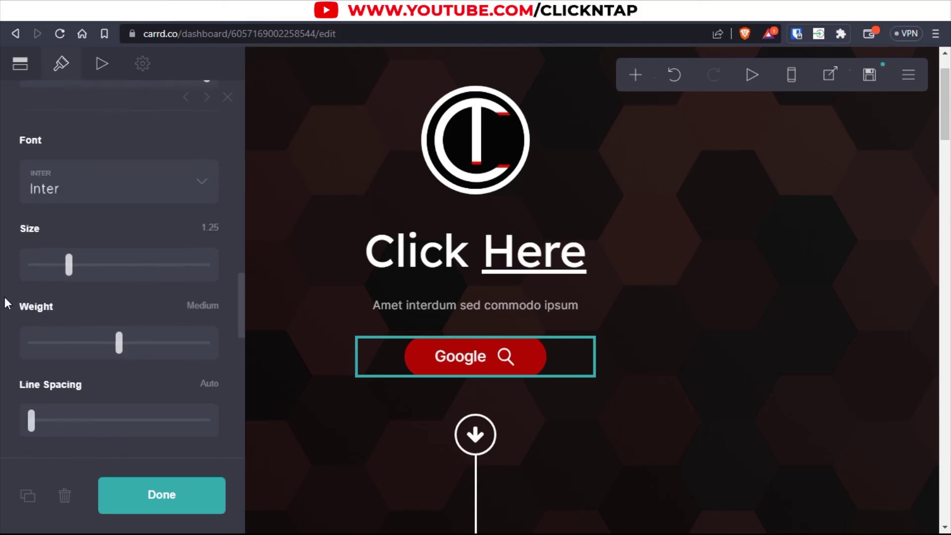
Publish the site to clickntaptest.carrd.co, open the live page and test the Google button
left_click(161, 496)
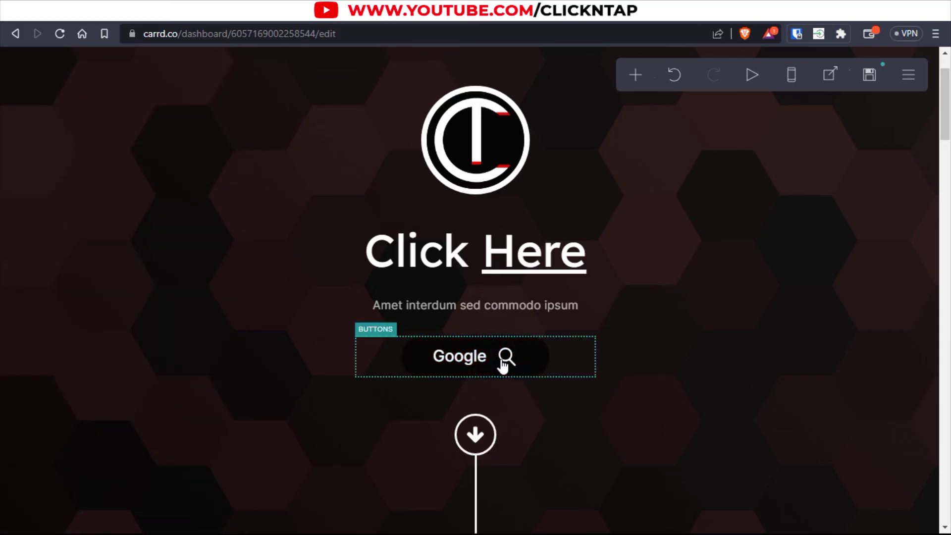
left_click(868, 74)
left_click(144, 496)
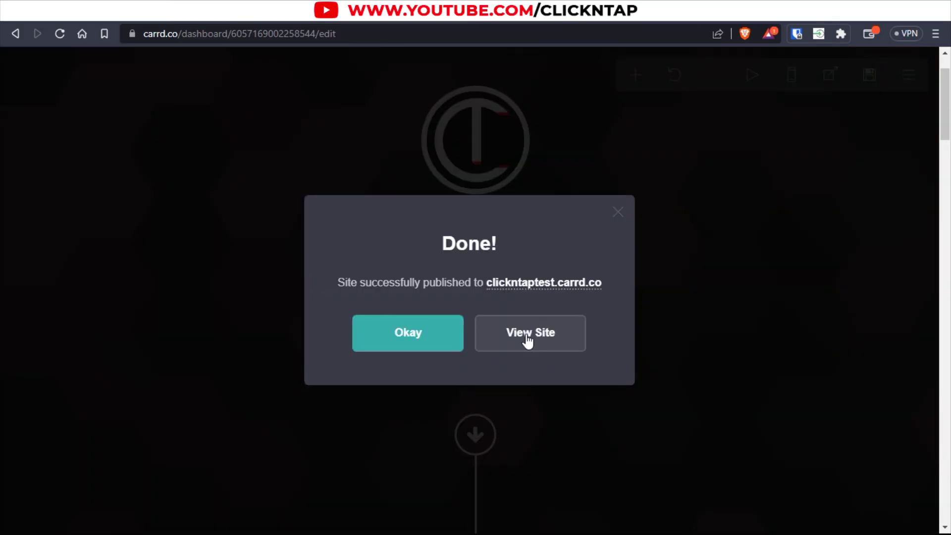
left_click(528, 338)
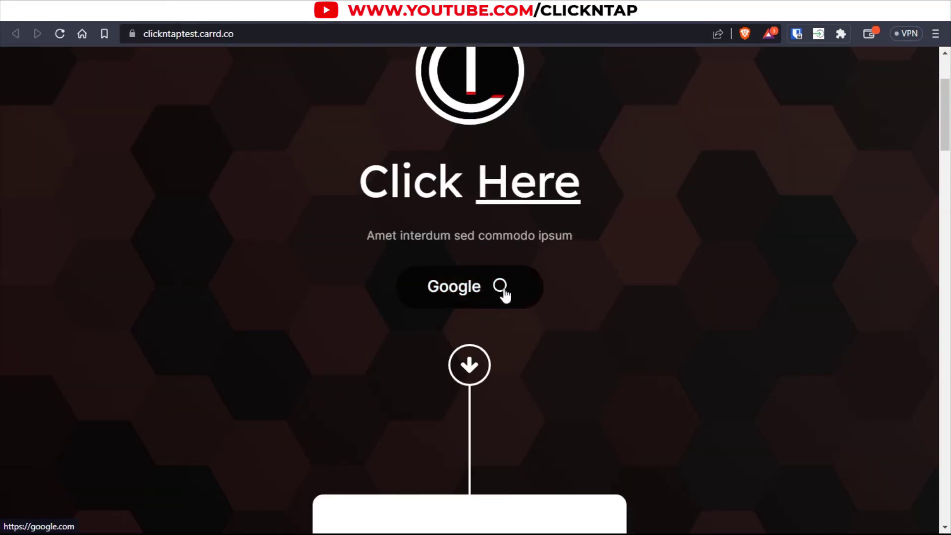
left_click(478, 305)
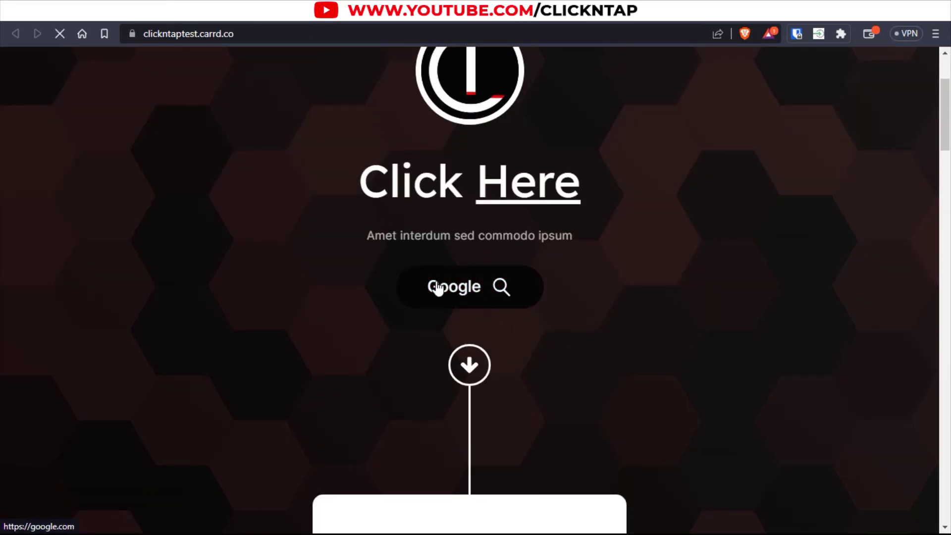